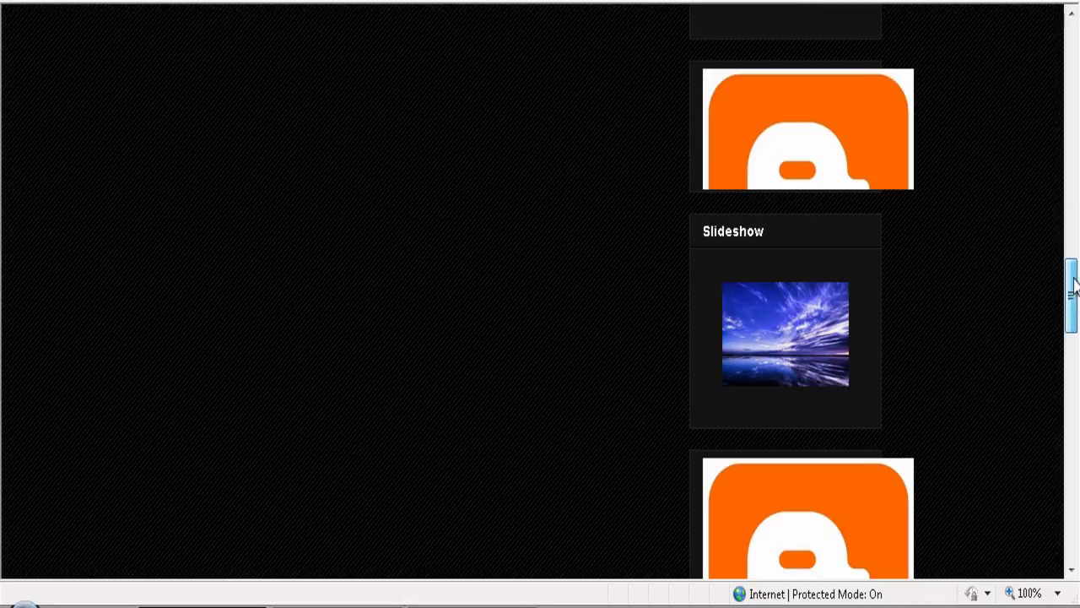
# Sign in from the blog's page and open the page element layout of the MLM Lead Generation blog
pyautogui.click(1075, 53)
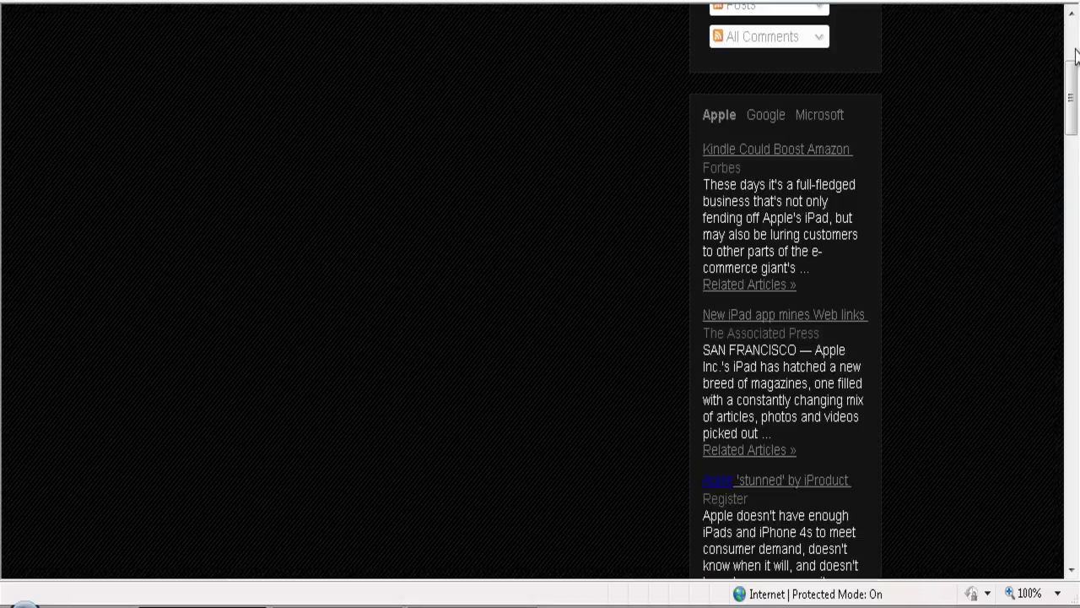
pyautogui.click(1074, 47)
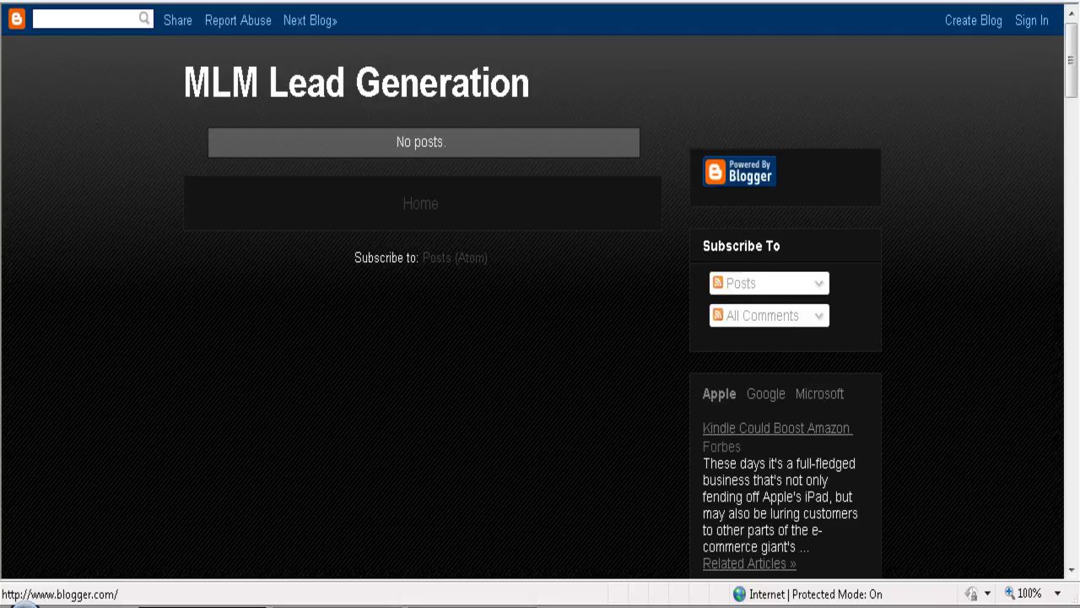
pyautogui.click(1031, 20)
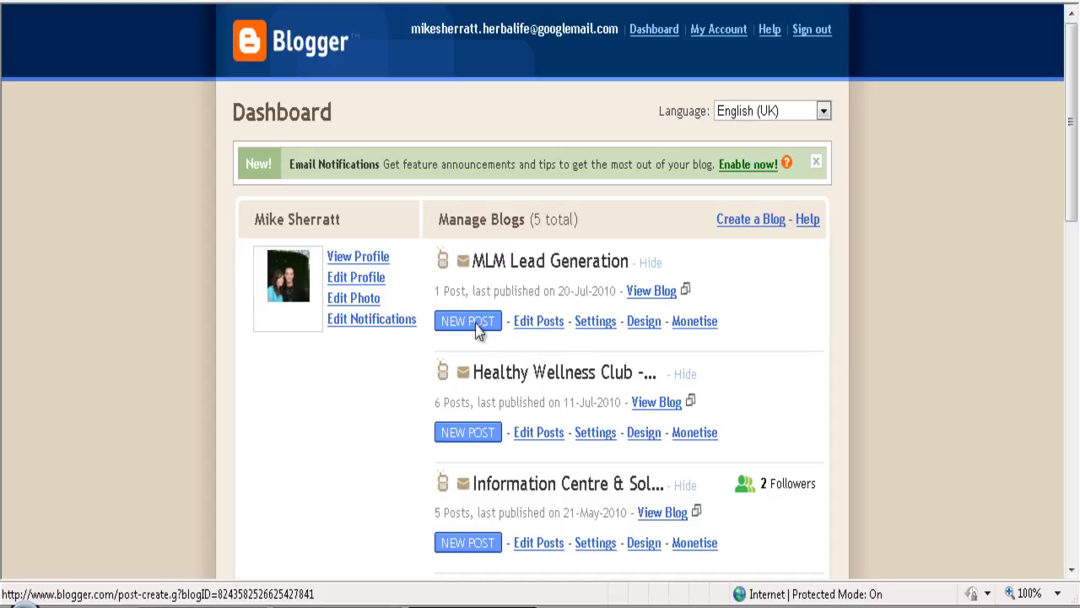
pyautogui.click(644, 324)
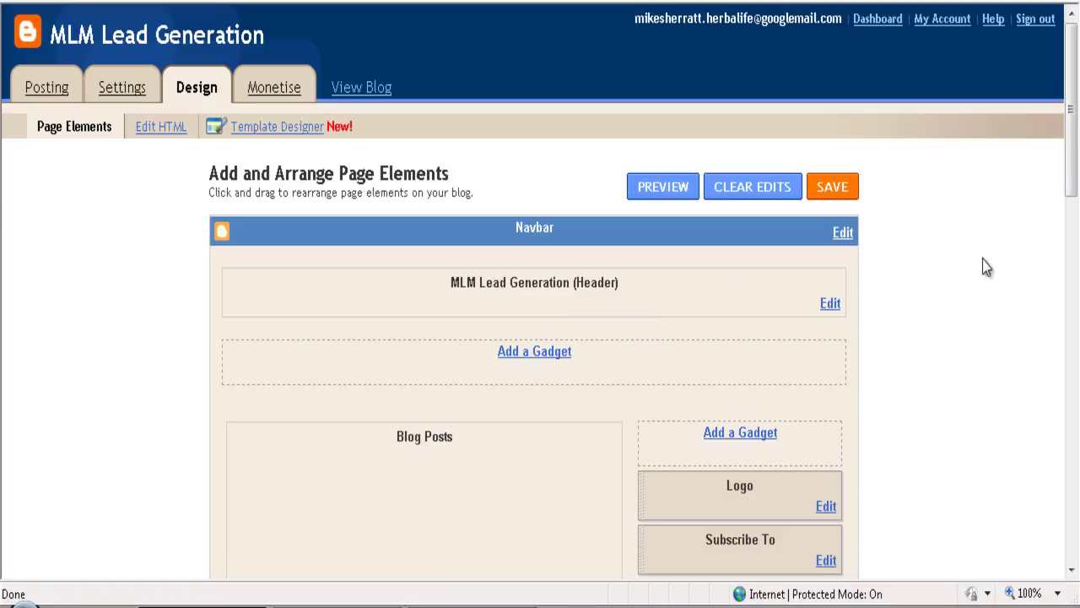
# Remove "join vitamark then contact me on" from the About Me gadget's description and save the gadget
pyautogui.moveTo(1073, 118); pyautogui.dragTo(1068, 444)
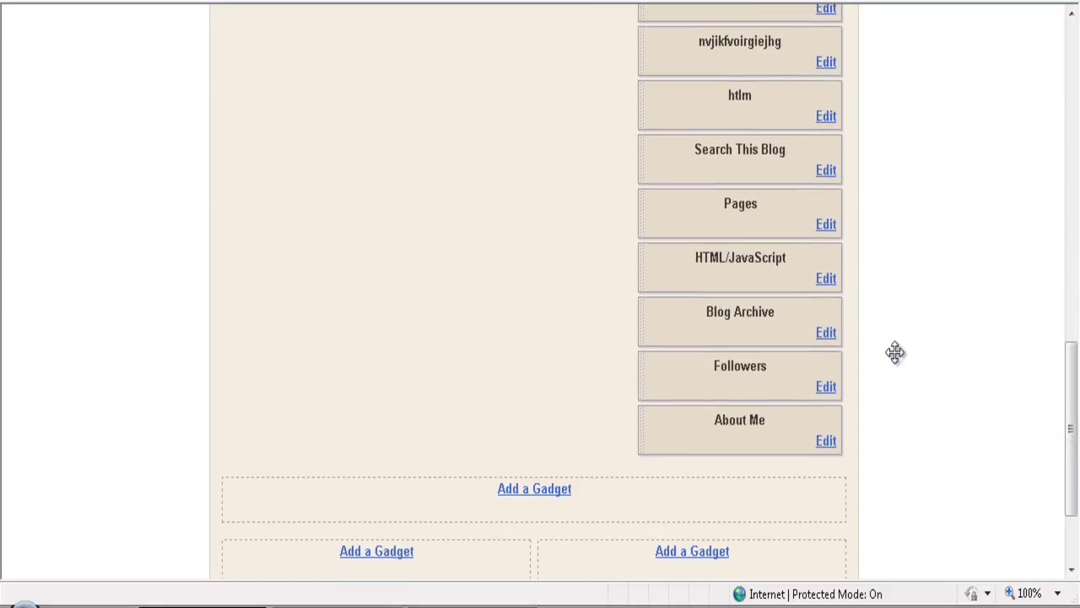
pyautogui.click(826, 446)
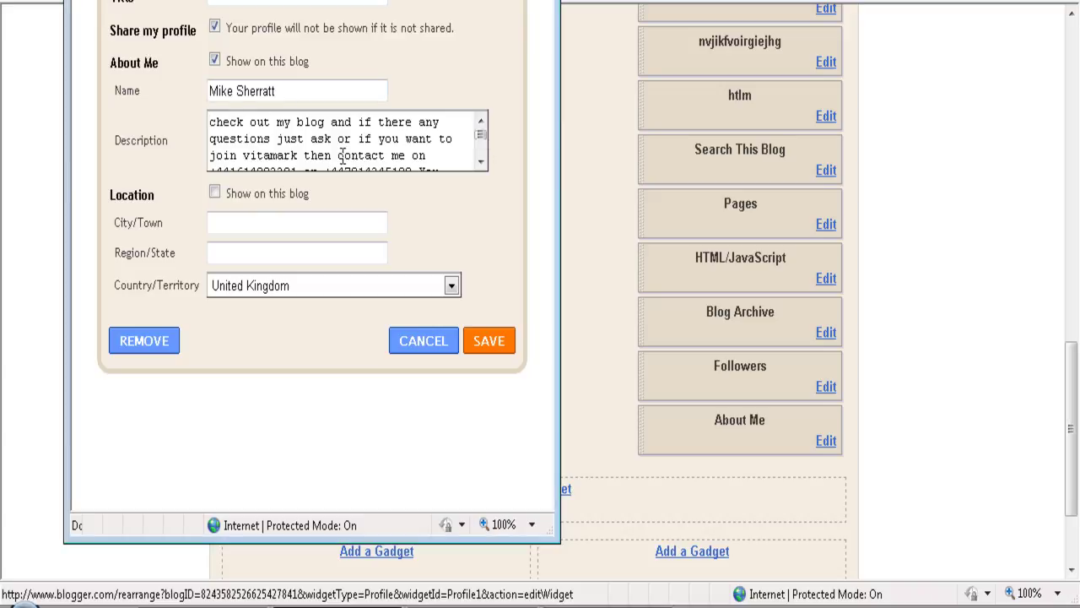
pyautogui.moveTo(434, 157); pyautogui.dragTo(222, 148)
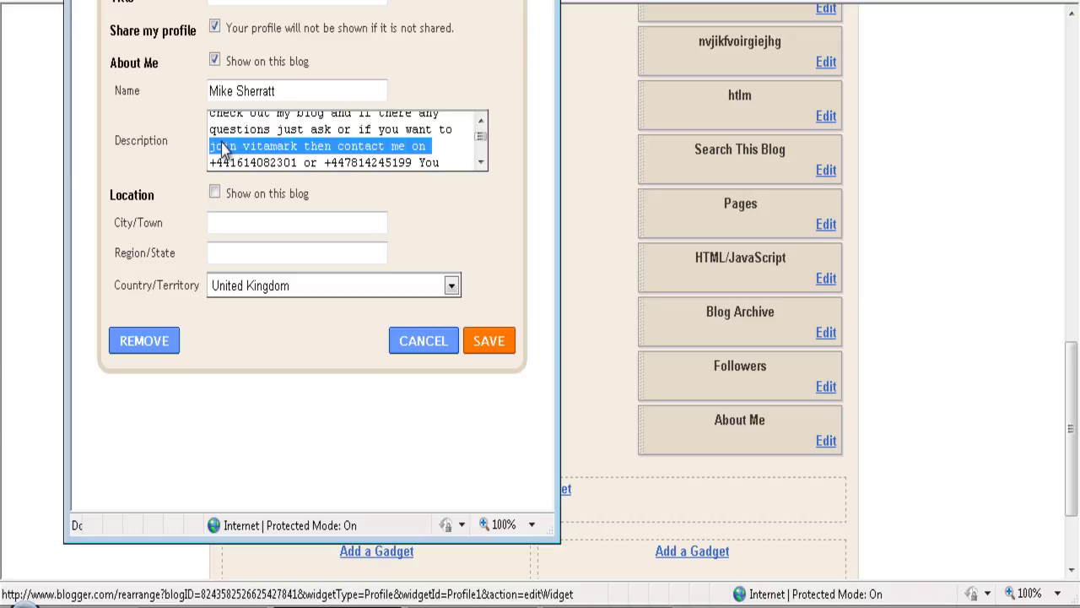
pyautogui.press('BackSpace')
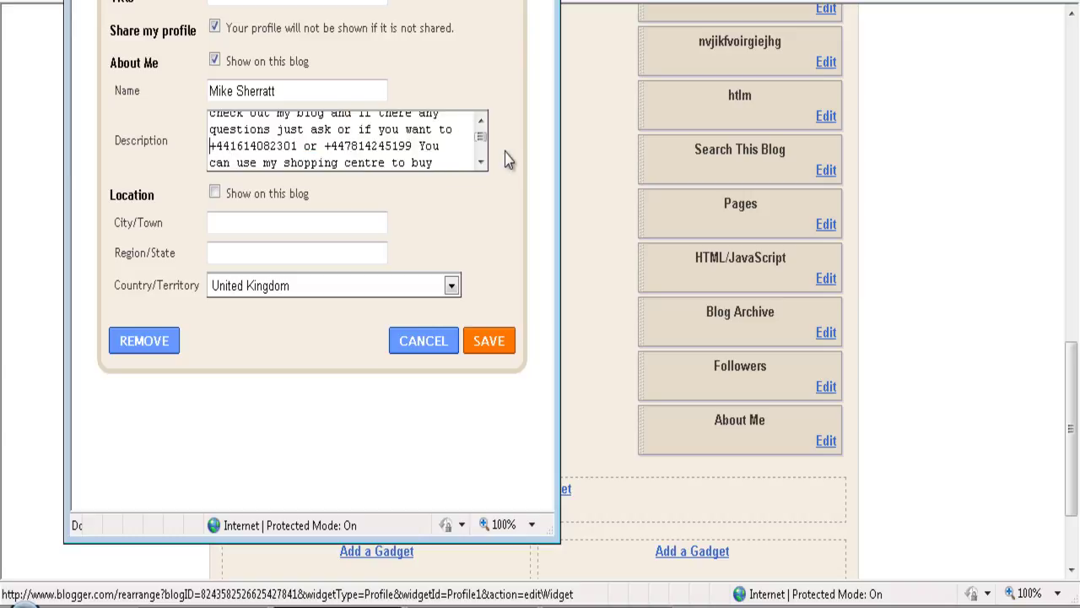
pyautogui.moveTo(482, 142); pyautogui.dragTo(480, 160)
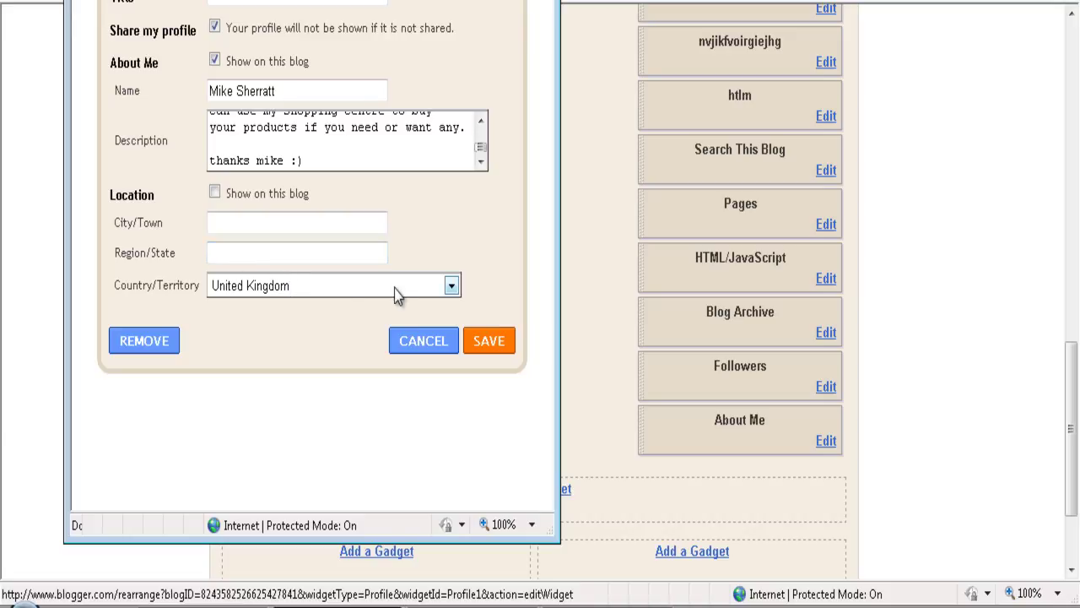
pyautogui.click(492, 342)
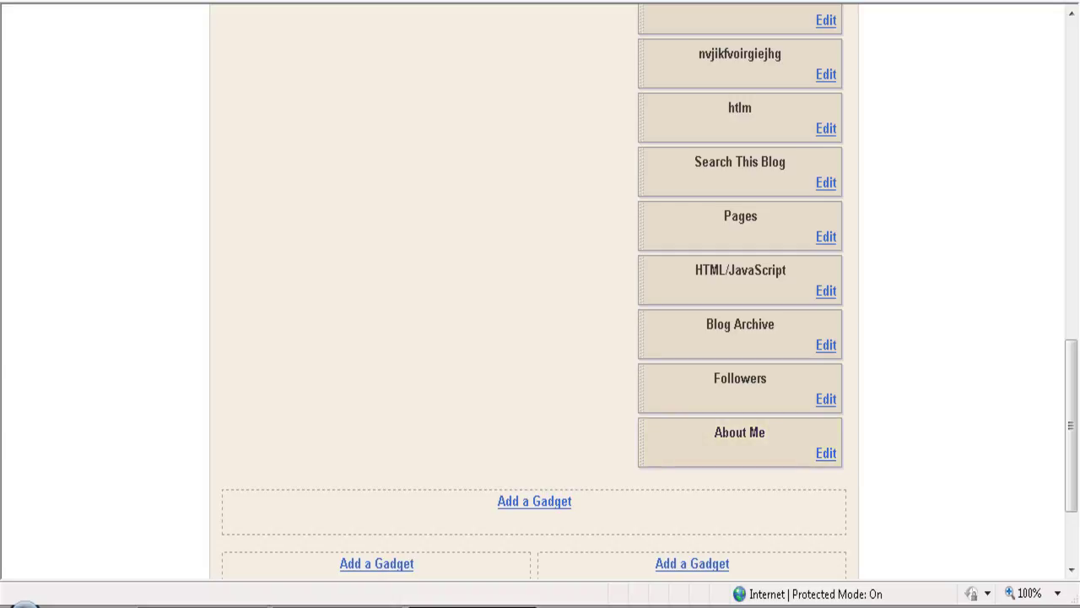
# Save the Followers gadget's settings, and configure and save the Blog Archive gadget as a drop-down menu with weekly frequency
pyautogui.click(826, 398)
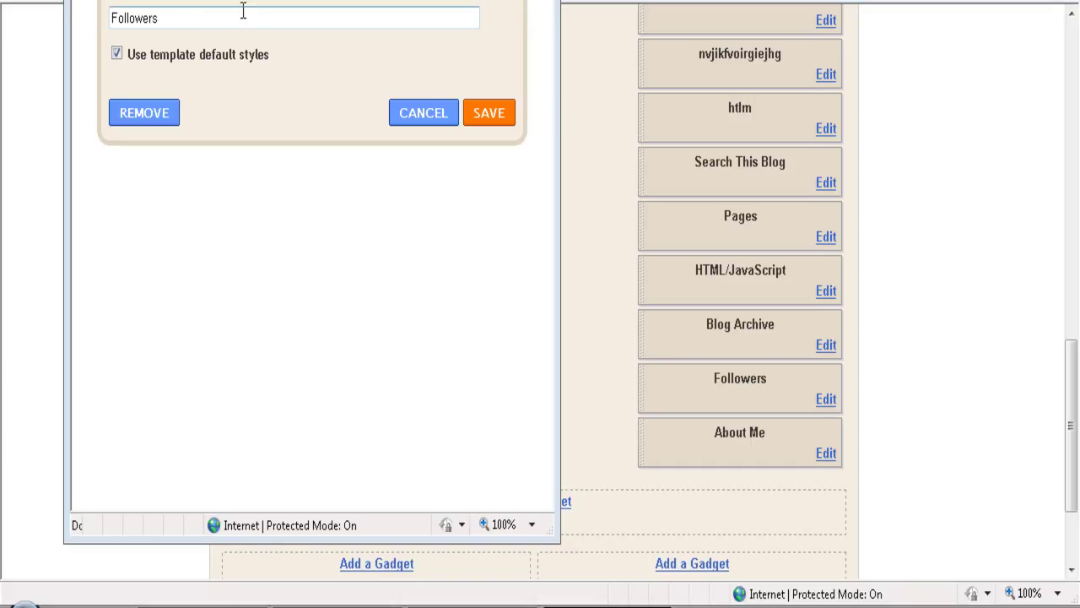
pyautogui.click(489, 110)
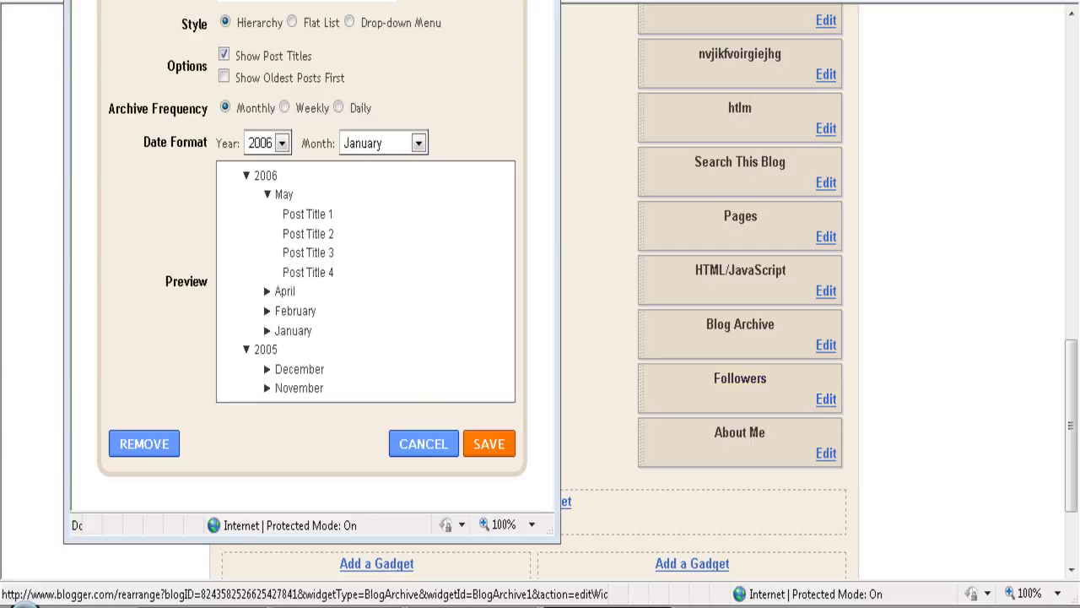
pyautogui.click(293, 22)
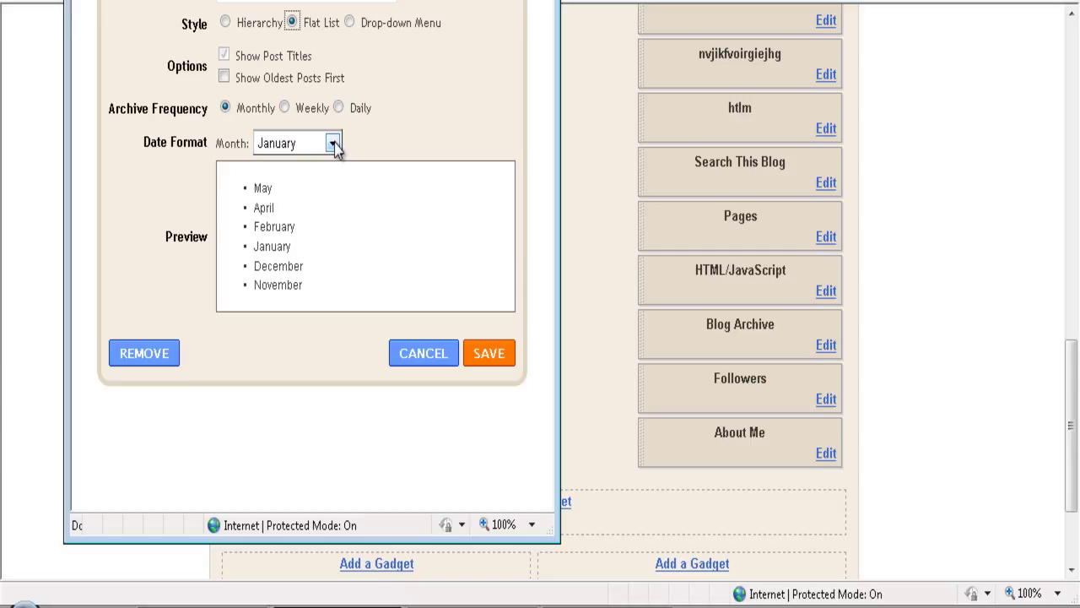
pyautogui.click(351, 23)
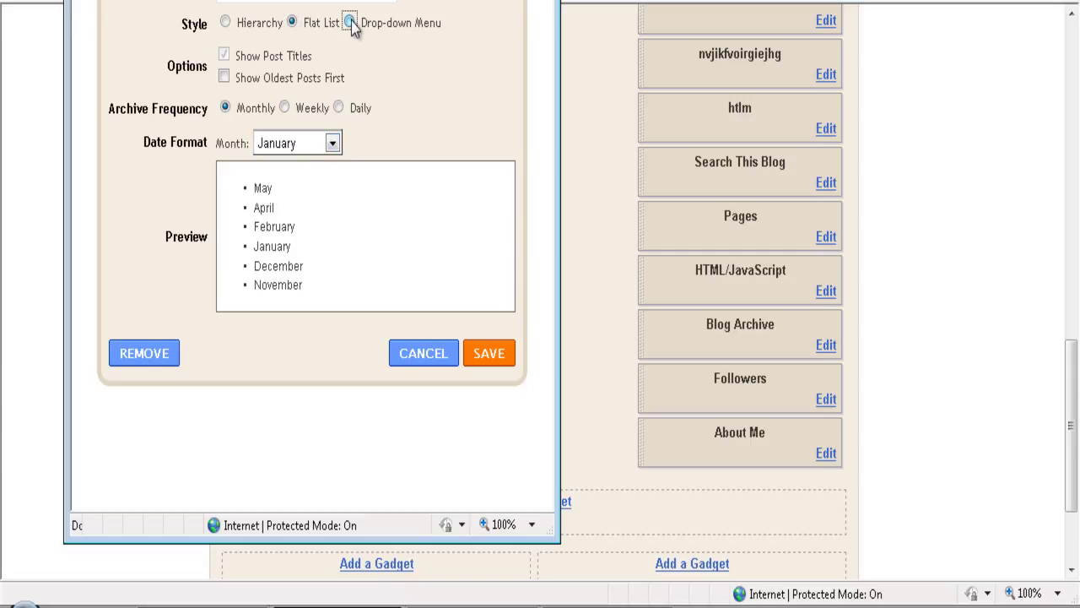
pyautogui.click(382, 213)
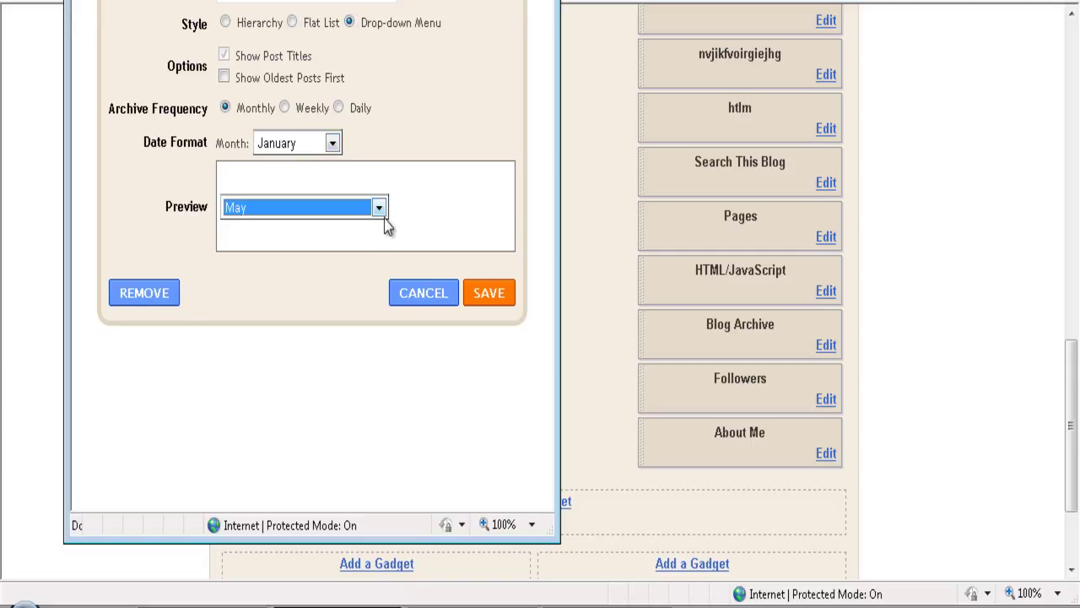
pyautogui.click(333, 143)
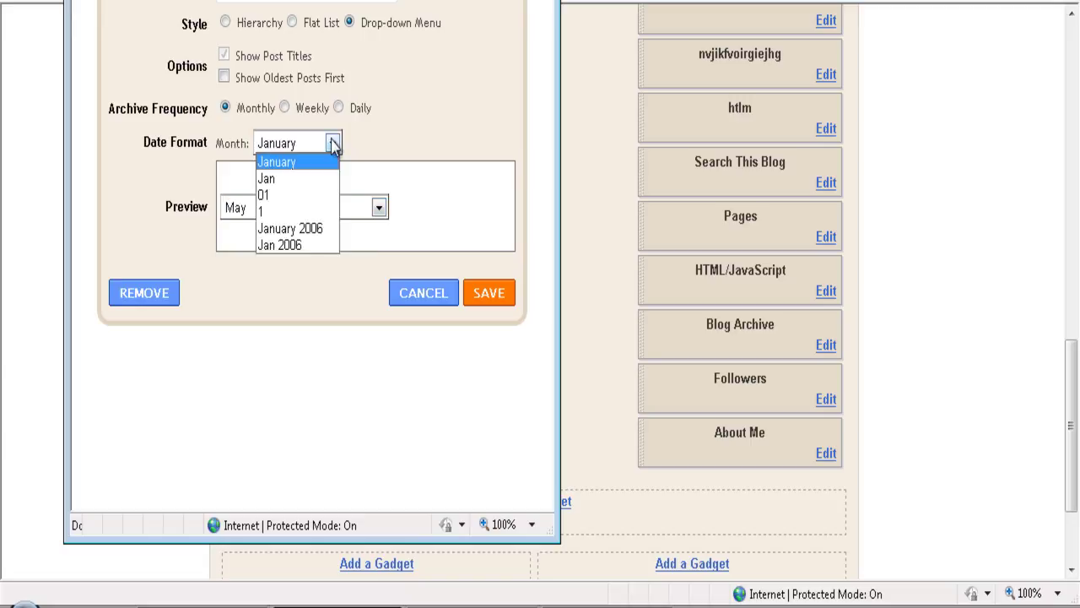
pyautogui.click(306, 251)
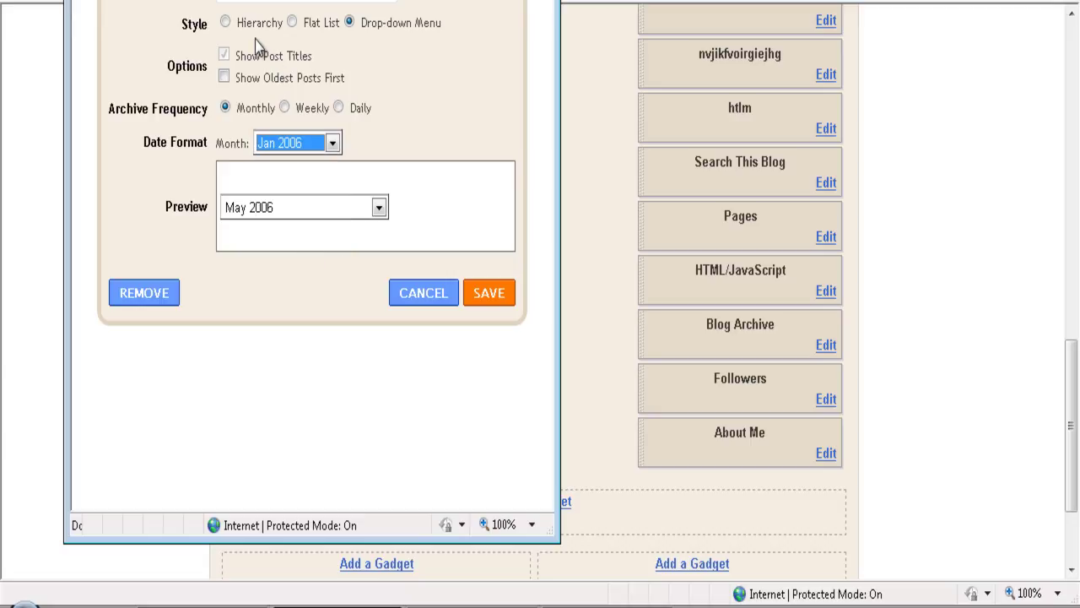
pyautogui.click(284, 108)
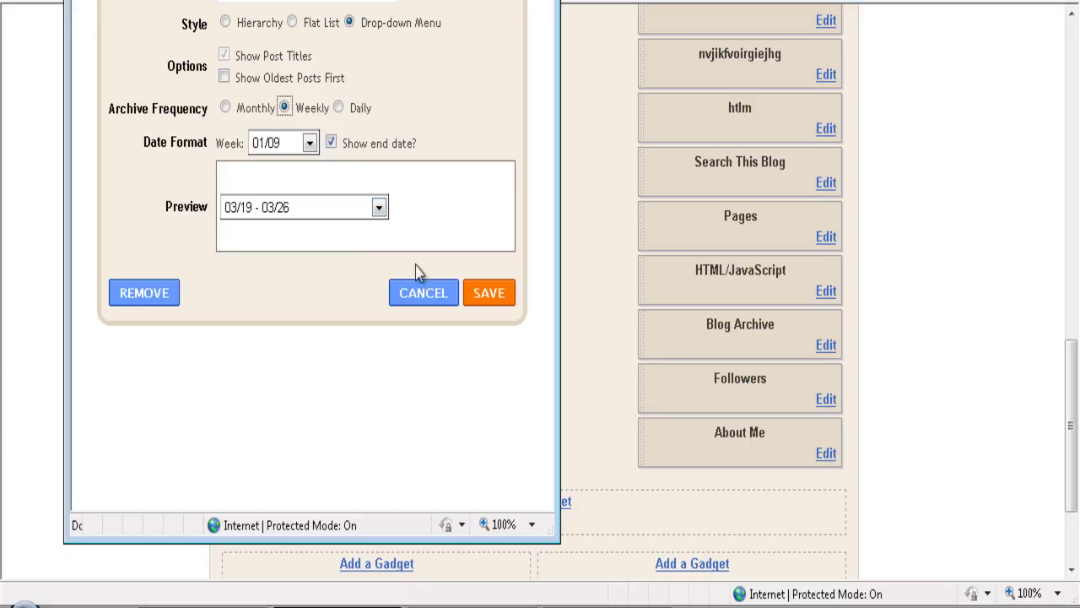
pyautogui.click(489, 297)
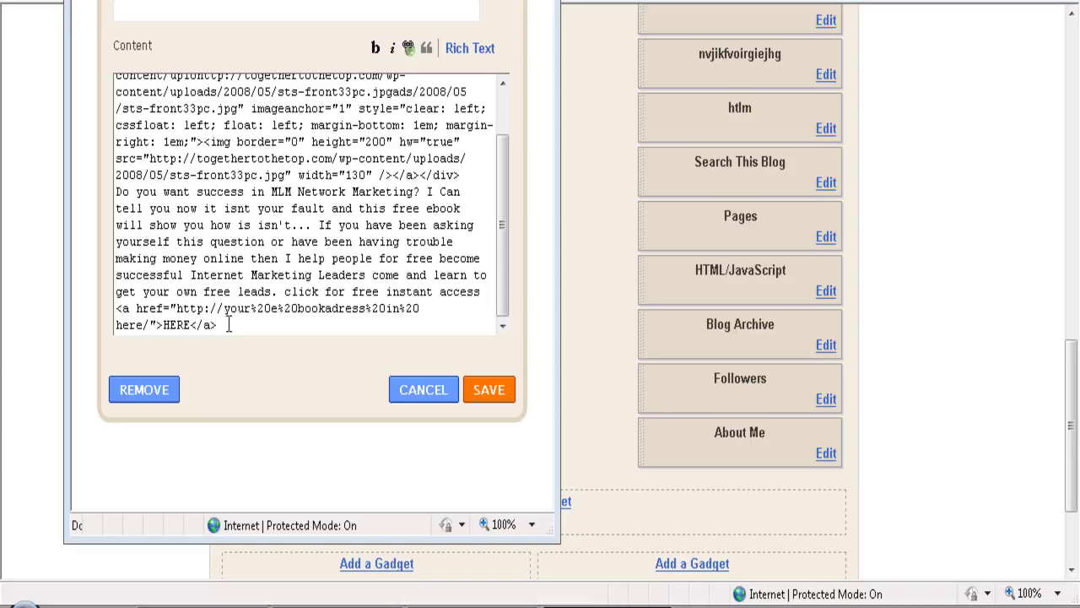
# Title the HTML/JavaScript gadget "get lots of free leads the same way I do." and save it
pyautogui.click(486, 389)
pyautogui.click(176, 10)
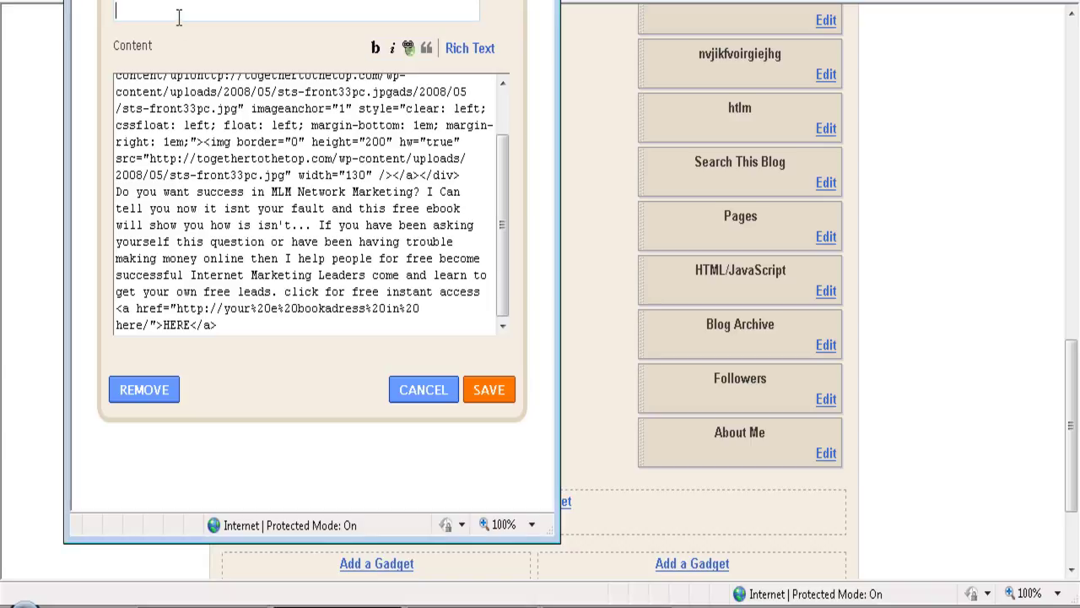
pyautogui.write('get lots of free le')
pyautogui.press('BackSpace')
pyautogui.press('BackSpace')
pyautogui.write('leads')
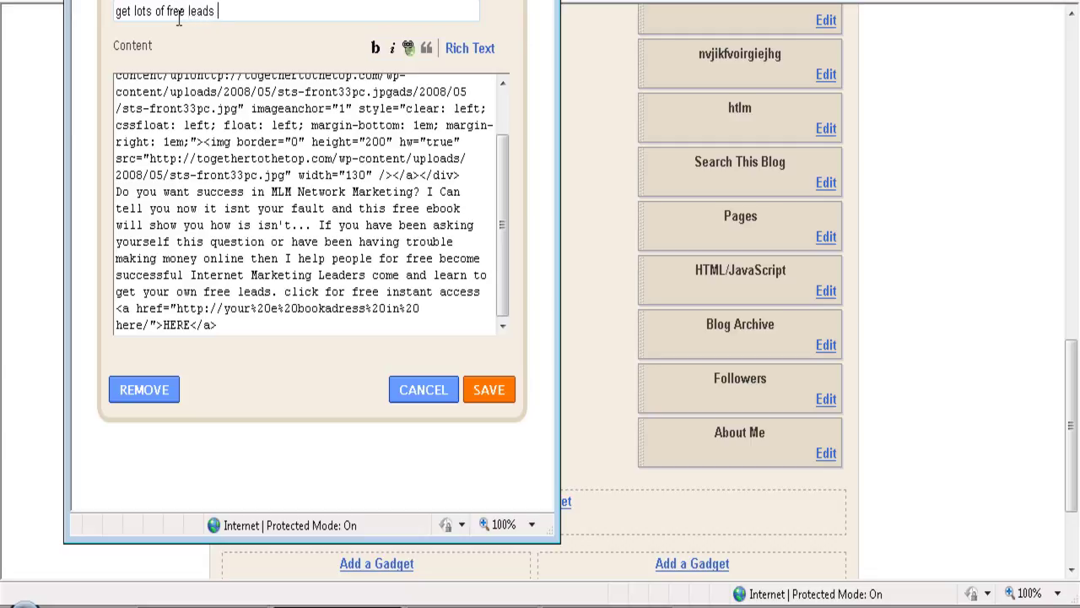
pyautogui.write(' the same way I d')
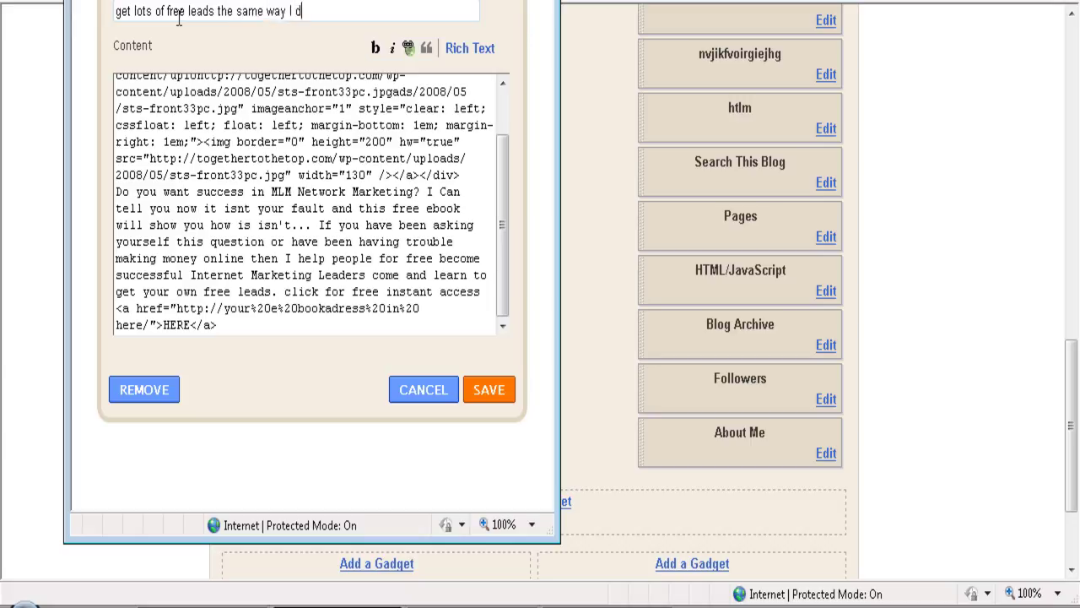
pyautogui.write('o.')
pyautogui.click(485, 381)
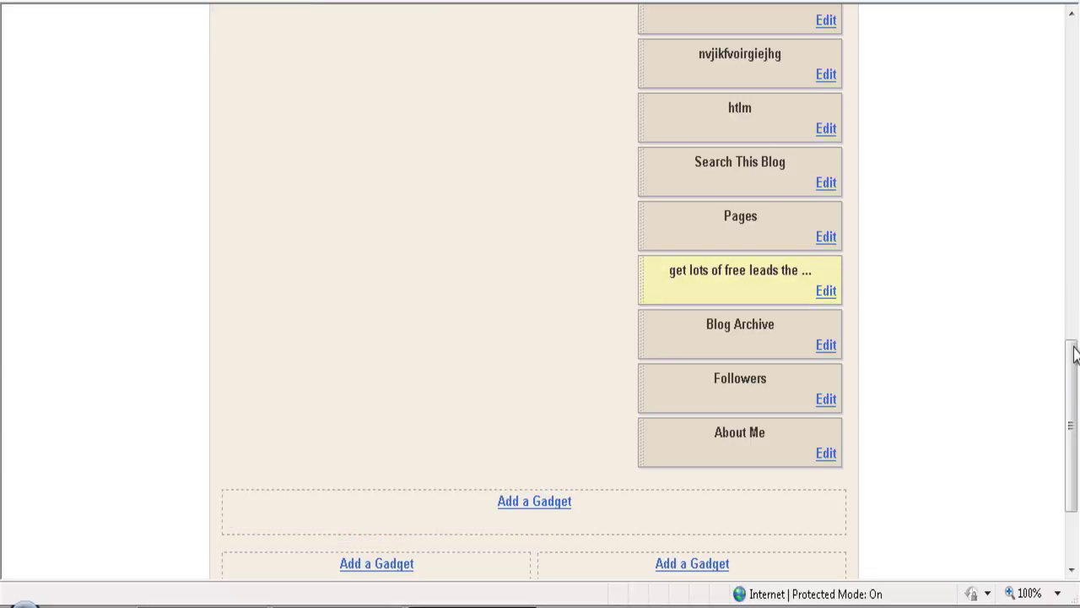
# Rename the Home page entry in the Pages gadget to "front" and save the gadget
pyautogui.scroll(3, 1071, 354)
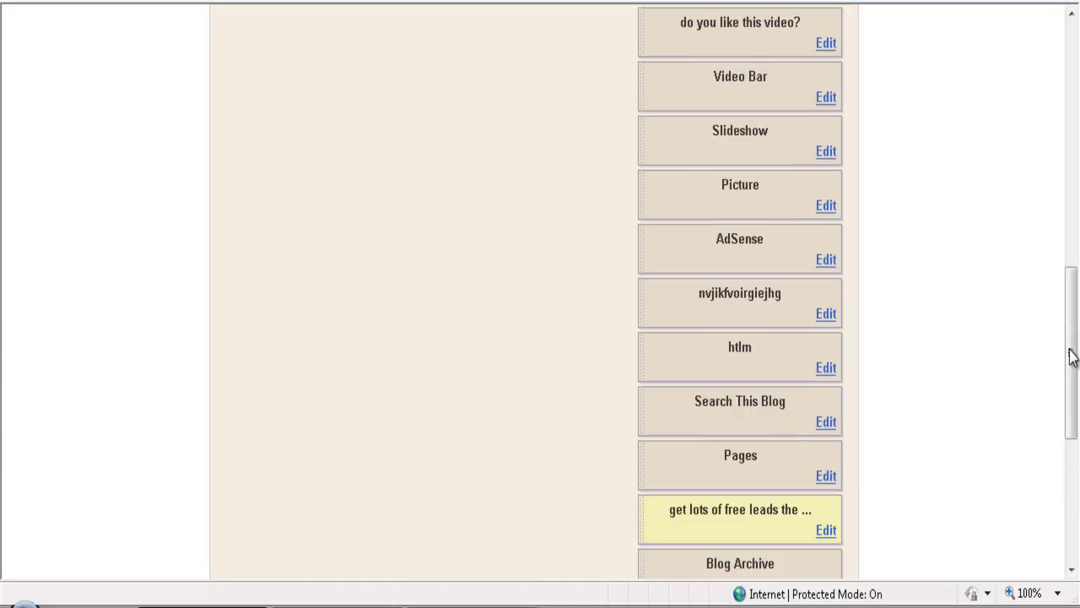
pyautogui.click(825, 478)
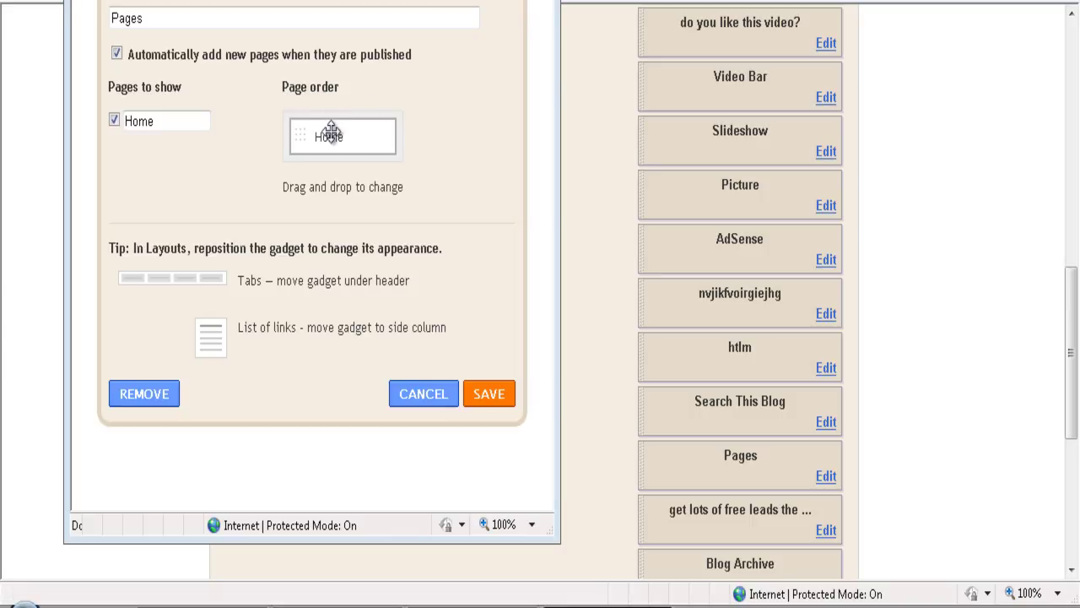
pyautogui.doubleClick(176, 124)
pyautogui.press('BackSpace')
pyautogui.write('front')
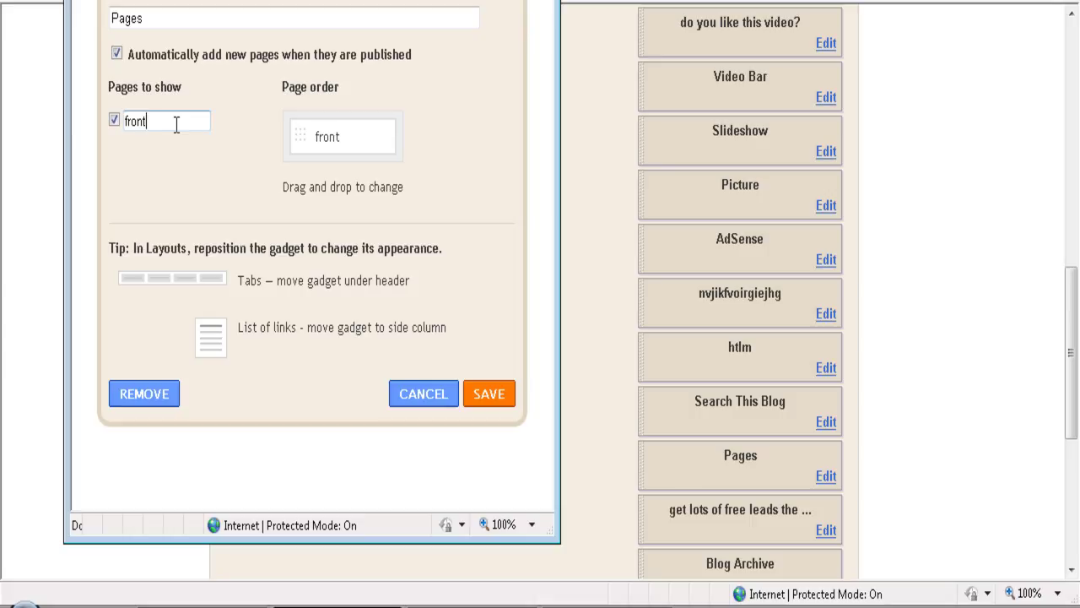
pyautogui.click(506, 411)
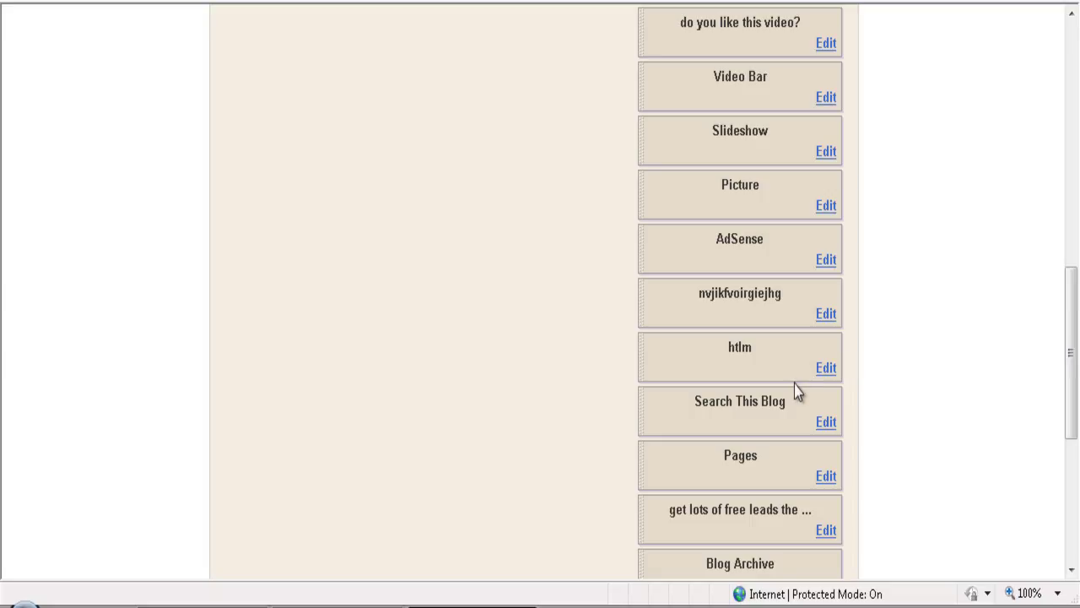
pyautogui.moveTo(1072, 354); pyautogui.dragTo(1072, 245)
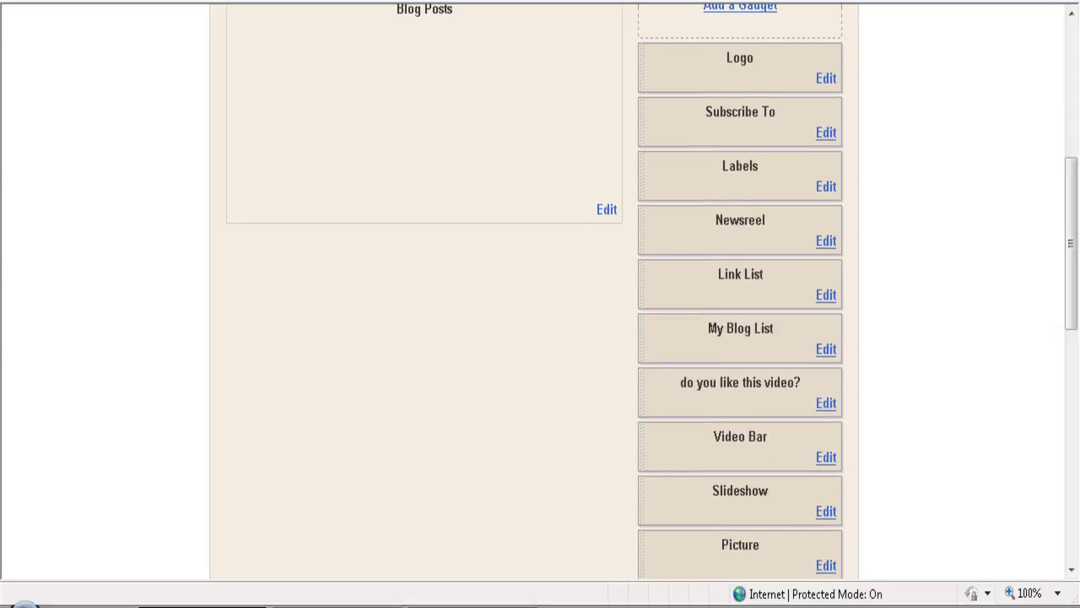